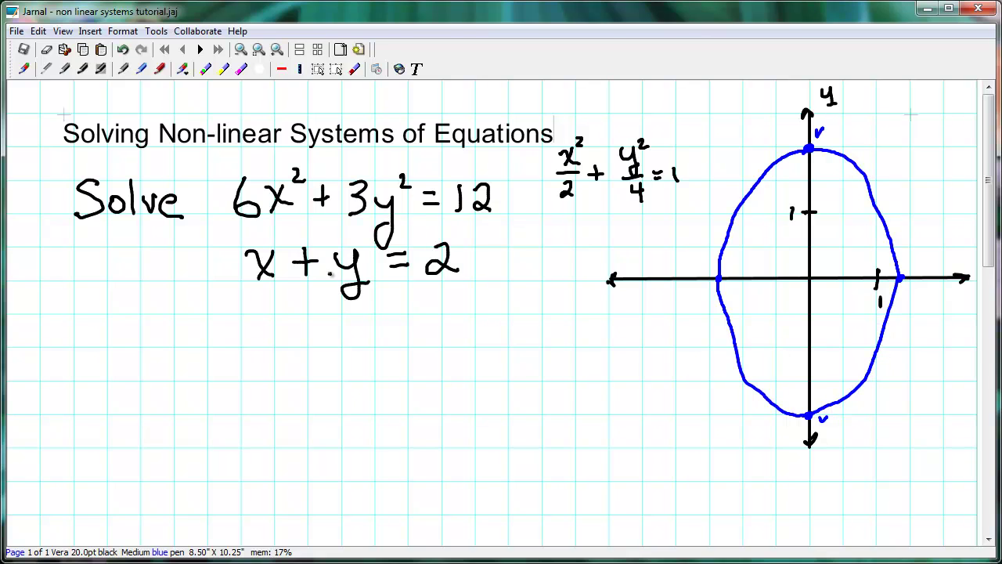
Write y = -x + 2 in black ink beneath the ellipse equation, then take the red pen
click(123, 69)
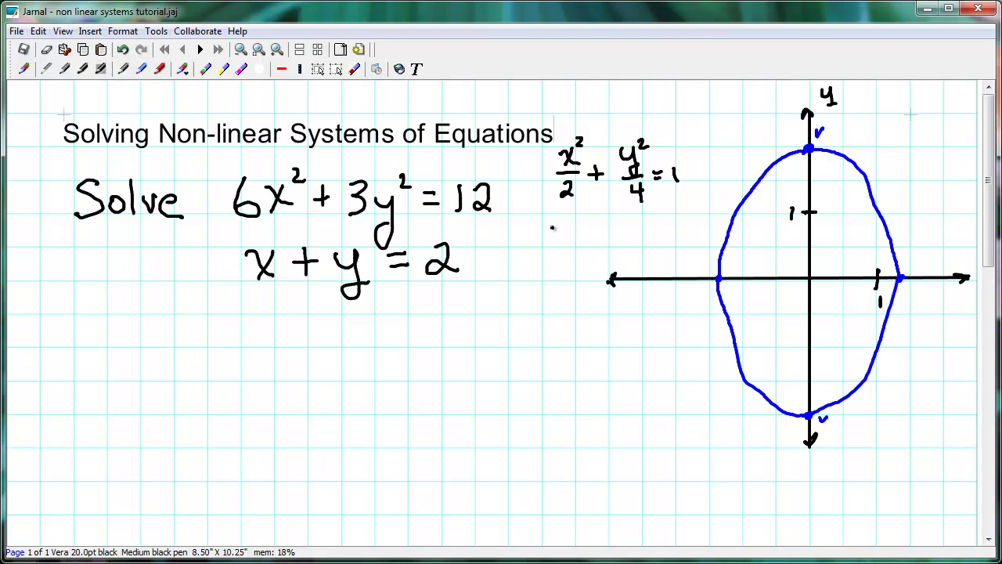
drag(547, 218, 552, 226)
mouse_move(559, 215)
mouse_down()
mouse_move(565, 244)
mouse_move(584, 224)
mouse_move(576, 229)
mouse_move(621, 233)
mouse_up()
mouse_move(625, 217)
mouse_down()
mouse_move(612, 232)
mouse_move(642, 224)
mouse_up()
mouse_move(636, 219)
mouse_down()
mouse_move(636, 233)
mouse_move(659, 233)
mouse_up()
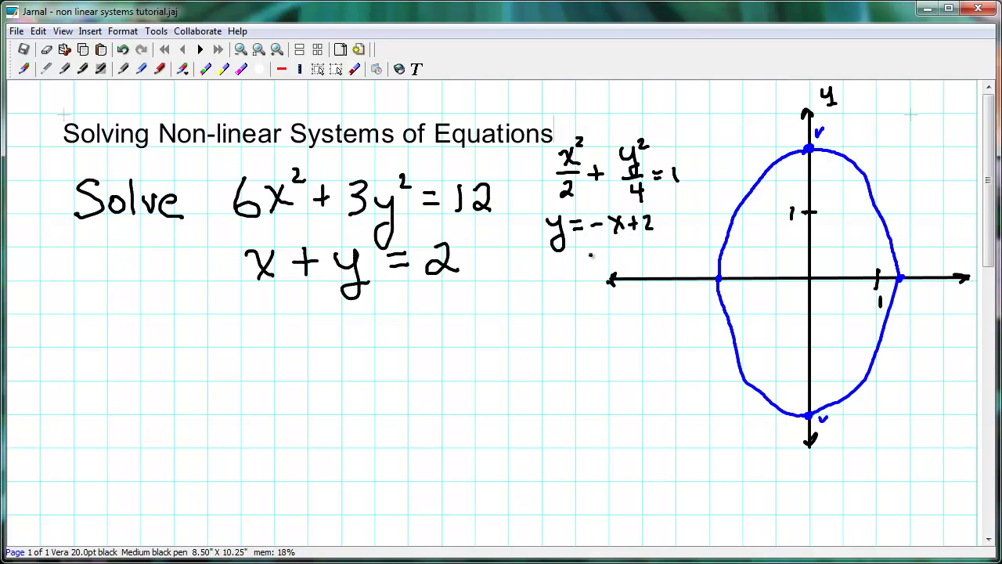
click(160, 69)
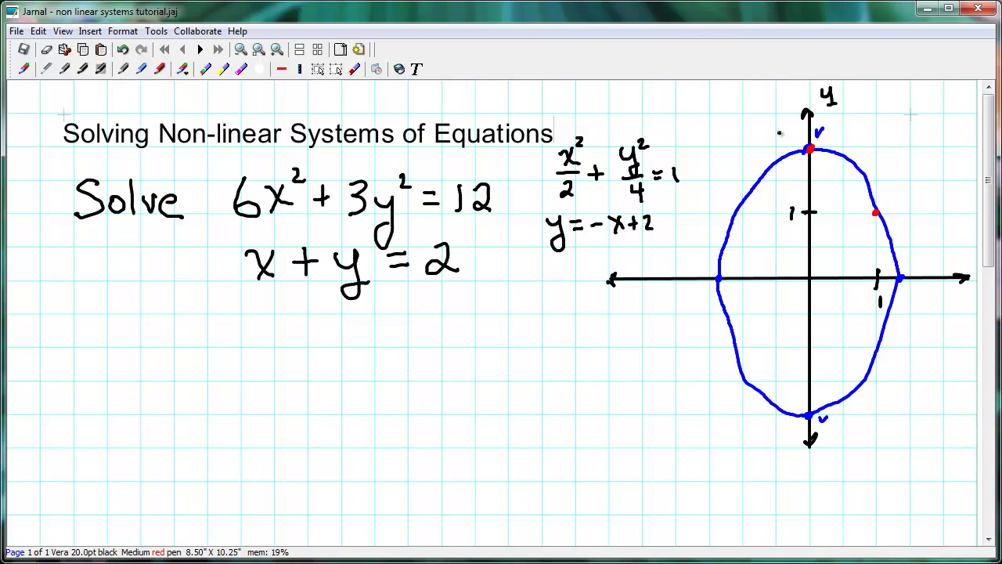
Draw the red line y = -x + 2 across the ellipse and circle both intersection points
mouse_move(750, 100)
mouse_down()
mouse_move(819, 156)
mouse_move(961, 313)
mouse_up()
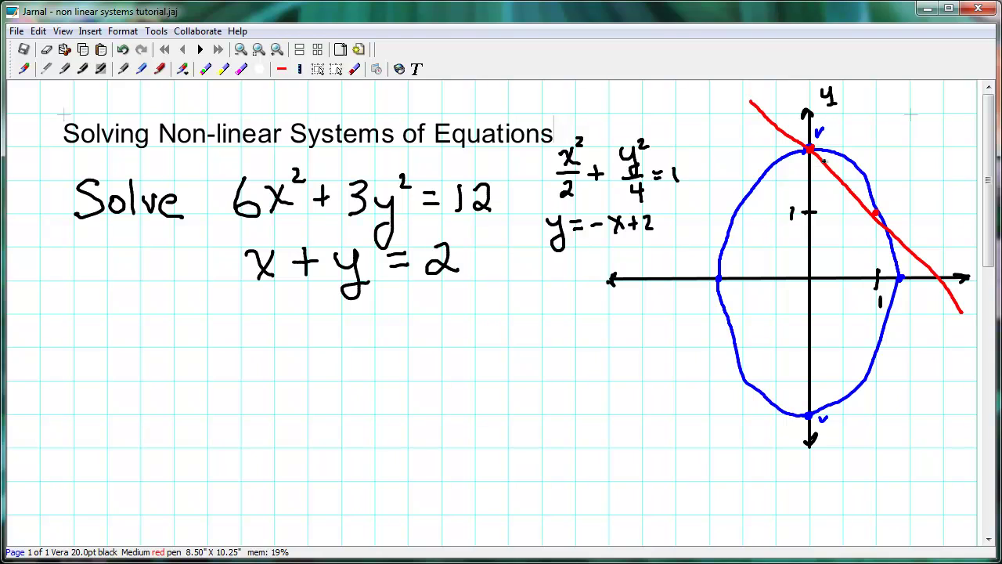
mouse_move(822, 138)
mouse_down()
mouse_move(794, 145)
mouse_move(822, 142)
mouse_up()
drag(891, 224, 890, 211)
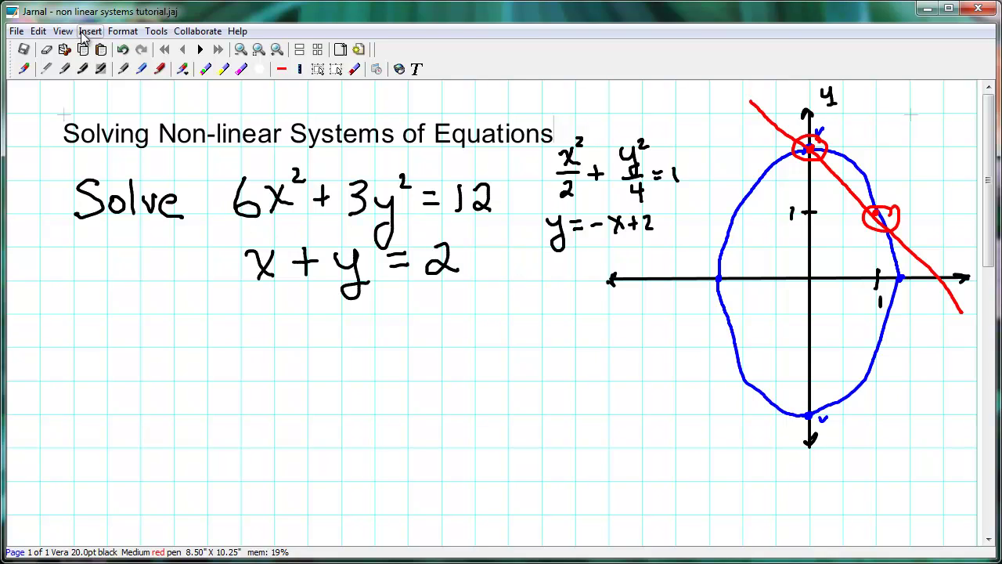
click(142, 69)
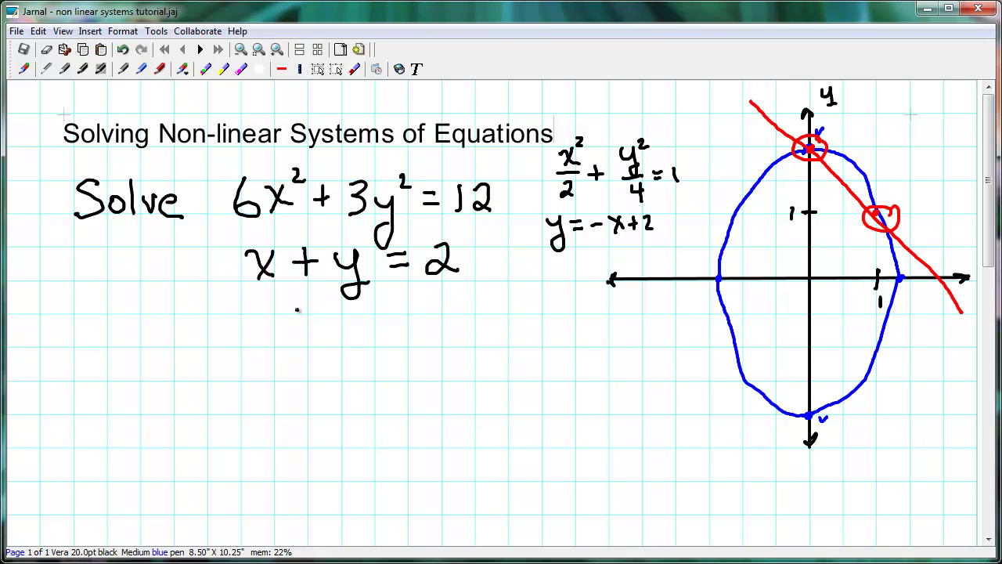
In blue, write y = -x + 2 under x + y = 2, then substitute to get 6x² + 3(-x+2)² = 12
mouse_move(308, 300)
mouse_down()
mouse_move(310, 341)
mouse_move(337, 310)
mouse_move(401, 319)
mouse_up()
drag(394, 312, 427, 317)
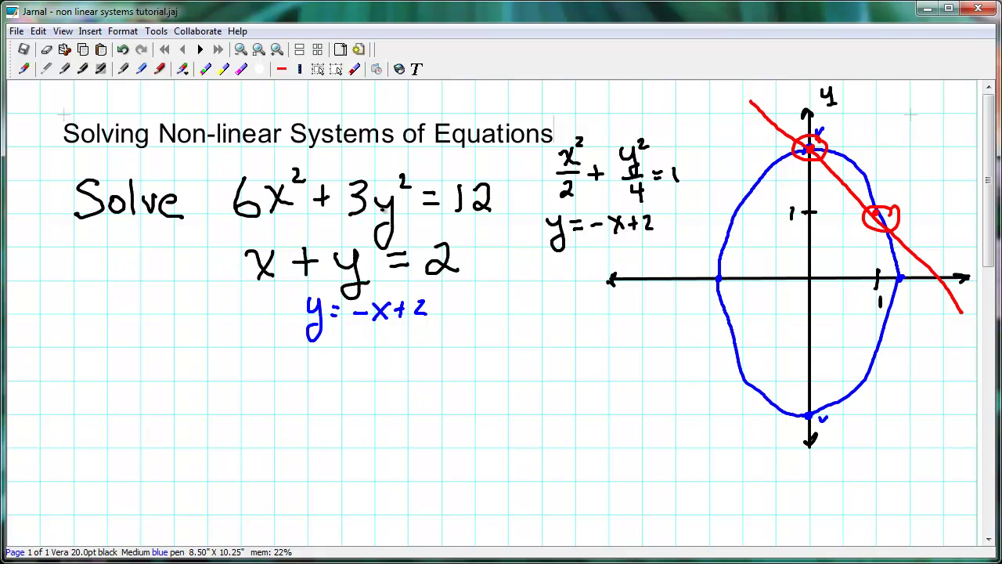
mouse_move(69, 341)
mouse_down()
mouse_move(66, 363)
mouse_move(59, 354)
mouse_move(100, 363)
mouse_up()
mouse_move(99, 342)
mouse_down()
mouse_move(84, 362)
mouse_move(102, 328)
mouse_move(117, 353)
mouse_move(154, 353)
mouse_move(142, 345)
mouse_move(151, 355)
mouse_move(170, 334)
mouse_move(168, 372)
mouse_move(186, 354)
mouse_up()
mouse_move(189, 345)
mouse_down()
mouse_move(202, 362)
mouse_move(190, 363)
mouse_move(218, 353)
mouse_move(208, 362)
mouse_move(233, 363)
mouse_move(230, 372)
mouse_up()
drag(242, 334, 295, 369)
drag(305, 354, 321, 368)
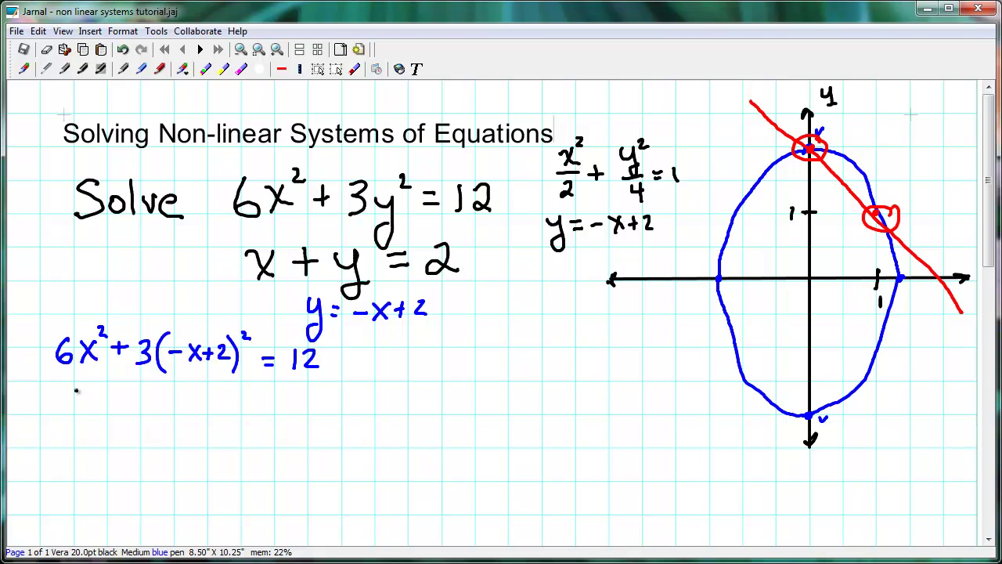
Write the expanded line 6x² + 3(x² - 2x - 2x + 4) = 12
mouse_move(63, 386)
mouse_down()
mouse_move(71, 410)
mouse_move(65, 399)
mouse_move(99, 410)
mouse_up()
mouse_move(97, 388)
mouse_down()
mouse_move(85, 416)
mouse_move(101, 381)
mouse_move(113, 407)
mouse_up()
mouse_move(105, 400)
mouse_down()
mouse_move(160, 415)
mouse_move(187, 409)
mouse_move(184, 393)
mouse_move(170, 409)
mouse_up()
mouse_move(192, 381)
mouse_down()
mouse_move(208, 400)
mouse_move(242, 408)
mouse_up()
mouse_move(243, 392)
mouse_down()
mouse_move(228, 408)
mouse_move(263, 400)
mouse_move(295, 408)
mouse_up()
drag(295, 392, 282, 409)
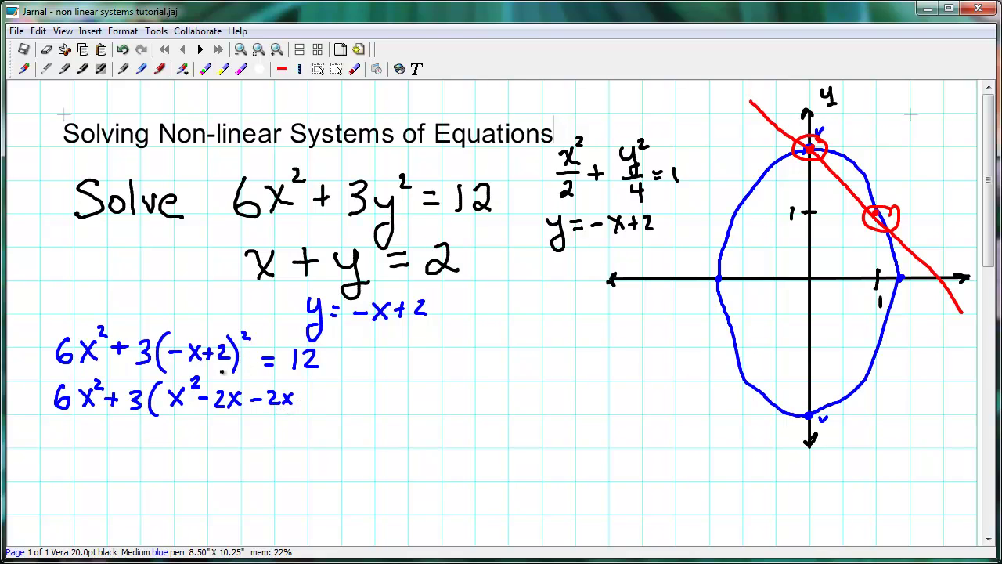
mouse_move(305, 393)
mouse_down()
mouse_move(304, 403)
mouse_move(327, 400)
mouse_move(322, 408)
mouse_up()
mouse_move(327, 379)
mouse_down()
mouse_move(334, 413)
mouse_move(361, 406)
mouse_up()
drag(379, 392, 379, 409)
drag(386, 395, 401, 408)
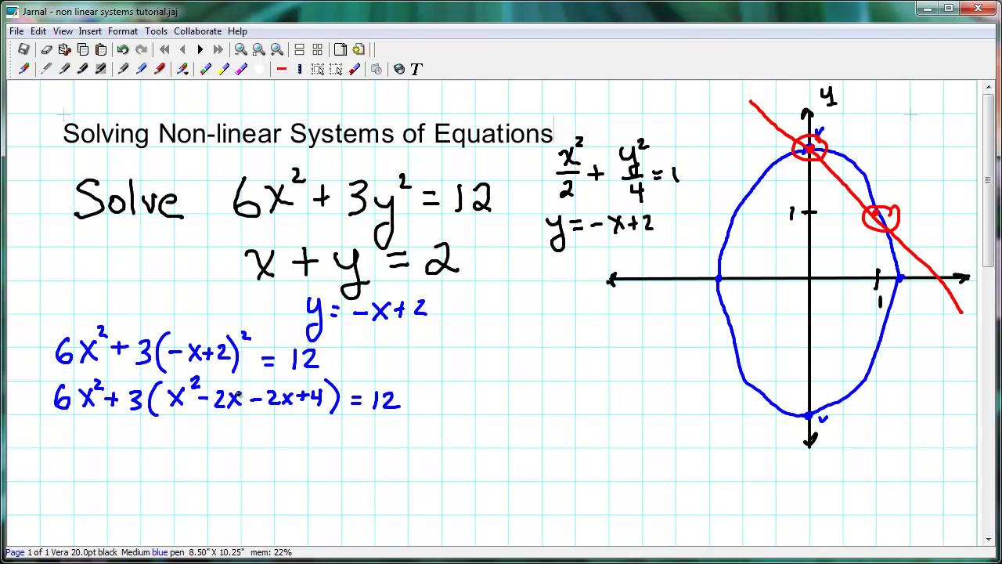
Write the simplified line 6x² + 3x² - 12x + 12 = 0 underneath
mouse_move(95, 423)
mouse_down()
mouse_move(86, 448)
mouse_move(88, 437)
mouse_move(124, 445)
mouse_move(107, 446)
mouse_up()
drag(130, 415, 156, 432)
mouse_move(148, 424)
mouse_down()
mouse_move(170, 443)
mouse_move(200, 433)
mouse_move(184, 445)
mouse_move(202, 420)
mouse_move(227, 436)
mouse_up()
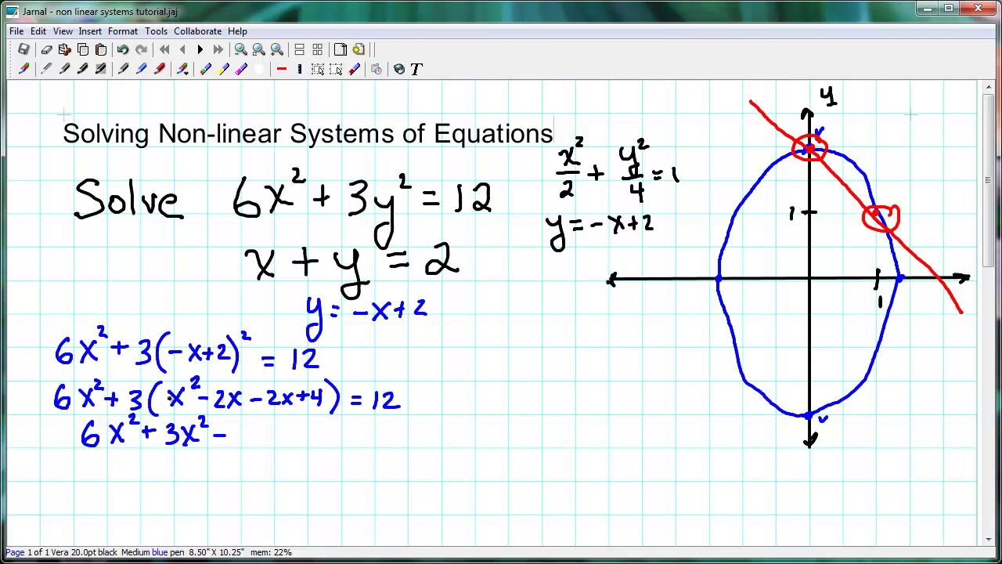
mouse_move(237, 424)
mouse_down()
mouse_move(248, 447)
mouse_move(276, 444)
mouse_up()
mouse_move(276, 428)
mouse_down()
mouse_move(262, 445)
mouse_move(304, 433)
mouse_move(311, 443)
mouse_up()
mouse_move(315, 429)
mouse_down()
mouse_move(327, 443)
mouse_move(353, 438)
mouse_up()
mouse_move(366, 428)
mouse_down()
mouse_move(356, 440)
mouse_move(366, 428)
mouse_up()
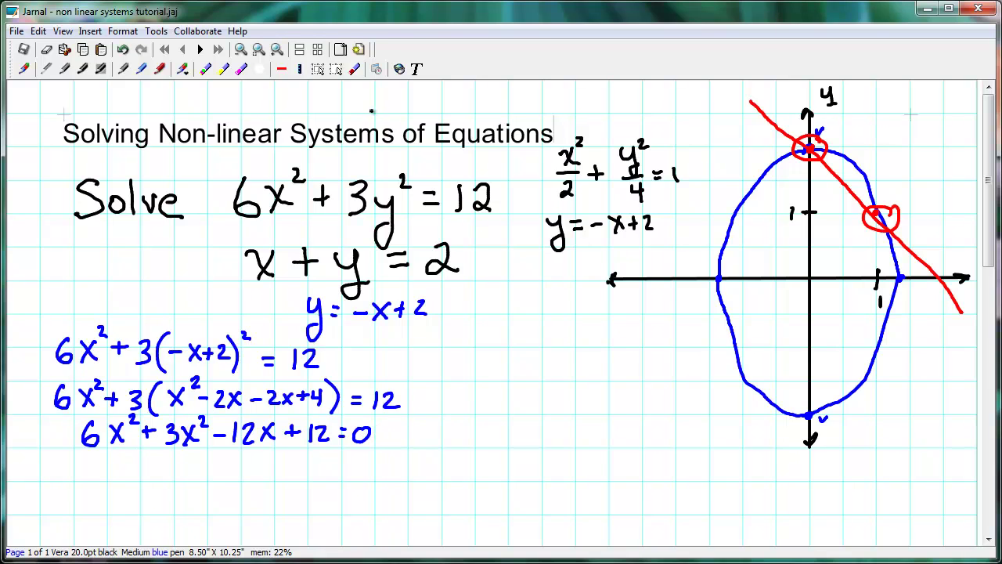
Erase the mistaken 0 on the third line and write 9x² - 12x = 0 below it
click(353, 69)
mouse_move(382, 438)
mouse_down()
mouse_move(358, 443)
mouse_move(389, 443)
mouse_up()
mouse_move(134, 457)
mouse_down()
mouse_move(158, 463)
mouse_move(148, 482)
mouse_move(161, 461)
mouse_move(184, 470)
mouse_move(215, 473)
mouse_up()
drag(222, 459, 234, 473)
mouse_move(235, 459)
mouse_down()
mouse_move(221, 473)
mouse_move(267, 464)
mouse_up()
drag(253, 470, 293, 459)
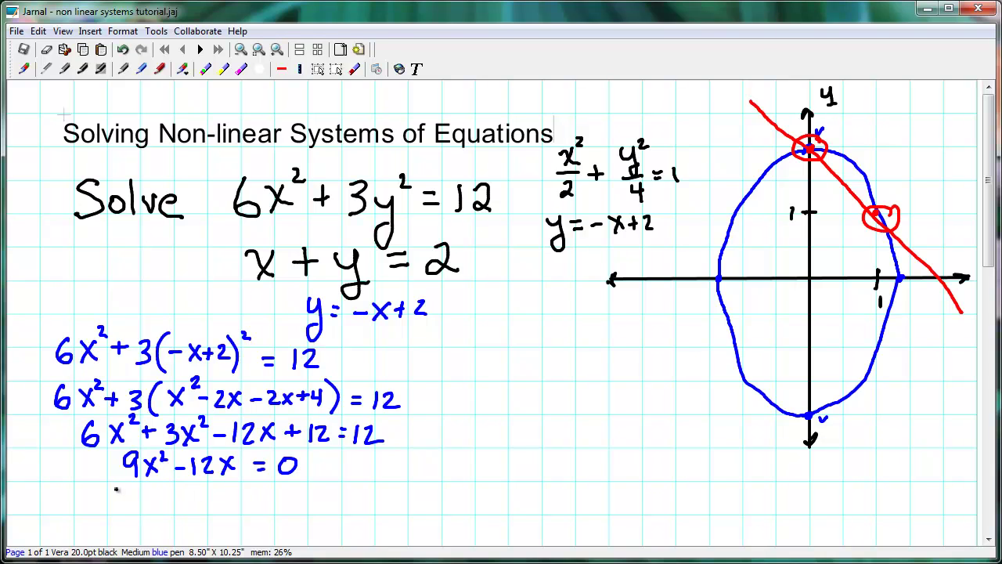
Write the factored form 3x(3x - 4) = 0 beneath
mouse_move(107, 488)
mouse_down()
mouse_move(115, 499)
mouse_move(104, 513)
mouse_move(145, 509)
mouse_move(123, 513)
mouse_up()
mouse_move(163, 482)
mouse_down()
mouse_move(164, 513)
mouse_move(186, 495)
mouse_move(174, 506)
mouse_up()
drag(195, 489, 215, 511)
mouse_move(214, 488)
mouse_down()
mouse_move(194, 511)
mouse_move(233, 492)
mouse_move(249, 497)
mouse_move(242, 509)
mouse_up()
mouse_move(256, 480)
mouse_down()
mouse_move(258, 509)
mouse_move(276, 501)
mouse_up()
mouse_move(289, 488)
mouse_down()
mouse_move(285, 507)
mouse_move(291, 488)
mouse_up()
click(989, 538)
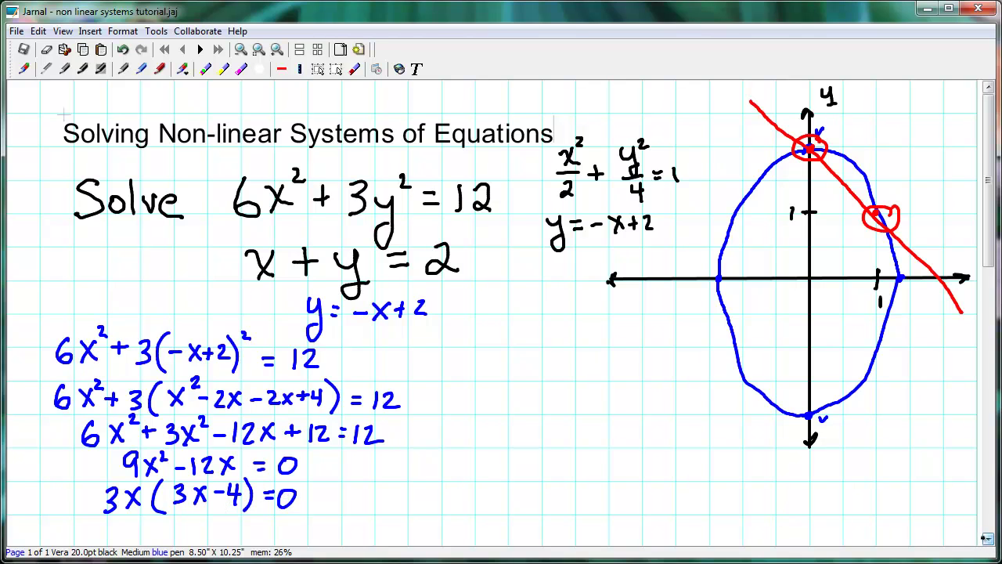
click(989, 539)
Solve the first factor: write 3x = 0, giving x = 0
click(989, 538)
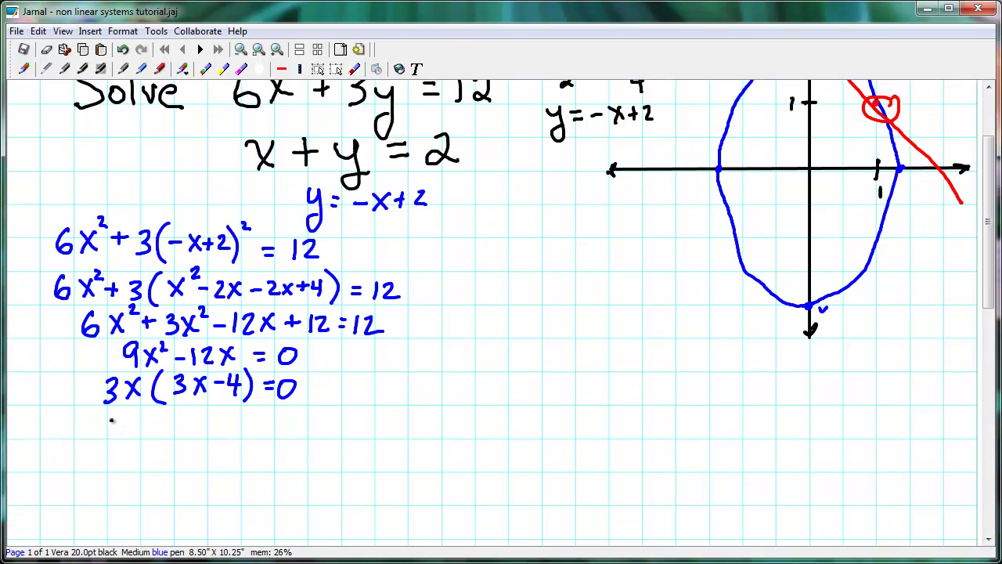
mouse_move(98, 417)
mouse_down()
mouse_move(105, 427)
mouse_move(94, 436)
mouse_move(120, 436)
mouse_up()
mouse_move(121, 422)
mouse_down()
mouse_move(111, 437)
mouse_move(134, 430)
mouse_up()
mouse_move(146, 421)
mouse_down()
mouse_move(139, 434)
mouse_move(145, 423)
mouse_up()
mouse_move(102, 454)
mouse_down()
mouse_move(114, 470)
mouse_move(100, 470)
mouse_up()
drag(120, 461, 141, 457)
Beside it, solve the second factor: write 3x - 4 = 0, giving x = -4/3
mouse_move(231, 417)
mouse_down()
mouse_move(229, 433)
mouse_move(258, 435)
mouse_up()
mouse_move(259, 422)
mouse_down()
mouse_move(245, 435)
mouse_move(292, 428)
mouse_up()
mouse_move(287, 417)
mouse_down()
mouse_move(287, 431)
mouse_move(315, 419)
mouse_up()
drag(305, 427, 333, 419)
mouse_move(275, 451)
mouse_down()
mouse_move(289, 463)
mouse_move(267, 470)
mouse_move(310, 452)
mouse_up()
mouse_move(298, 460)
mouse_down()
mouse_move(345, 448)
mouse_move(351, 473)
mouse_up()
mouse_move(358, 459)
mouse_down()
mouse_move(367, 466)
mouse_move(358, 473)
mouse_up()
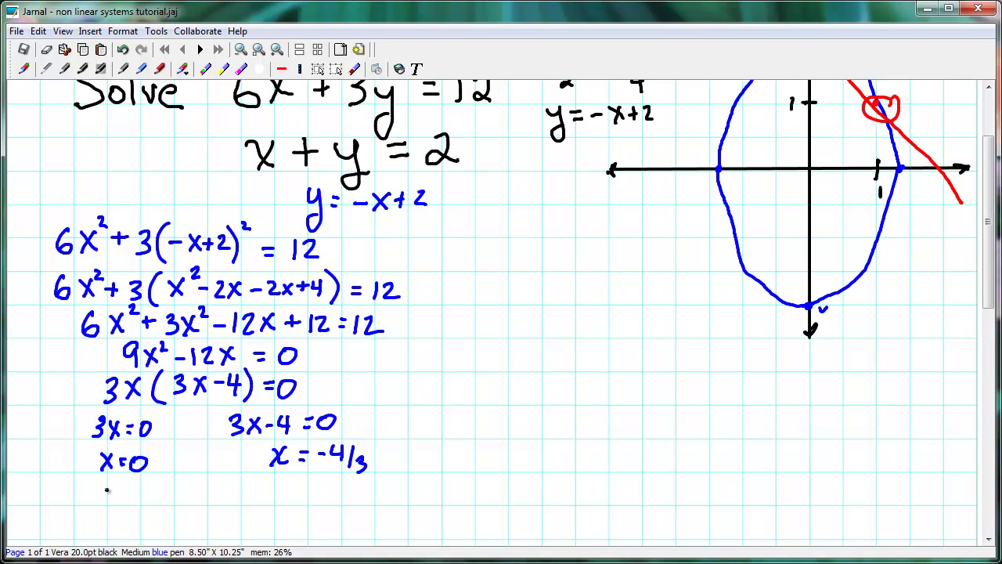
Write y = 2 for x = 0 and correct the second root to x = +4/3
mouse_move(100, 484)
mouse_down()
mouse_move(105, 502)
mouse_move(138, 490)
mouse_move(146, 498)
mouse_move(109, 535)
mouse_move(131, 515)
mouse_move(141, 535)
mouse_move(178, 531)
mouse_up()
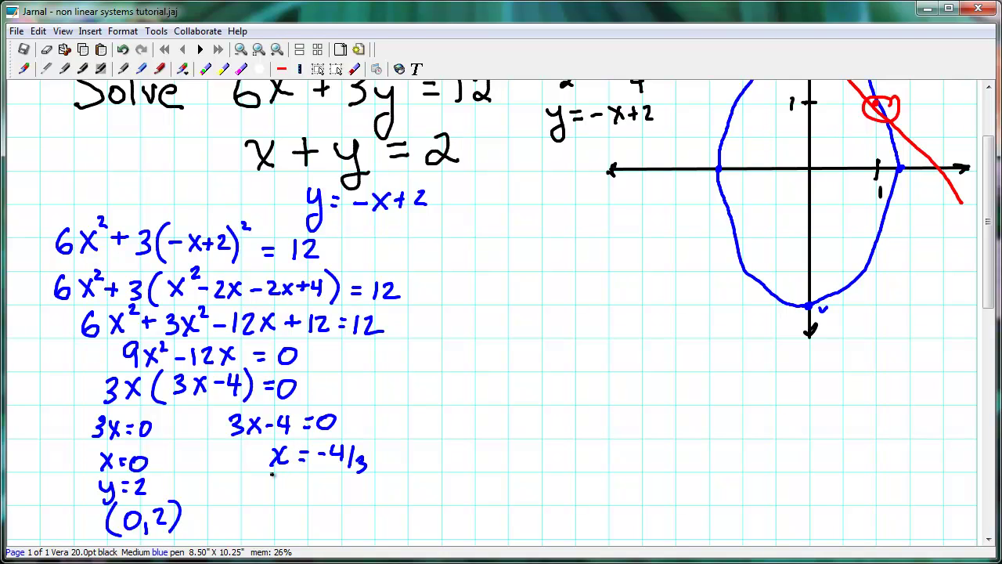
mouse_move(276, 478)
mouse_down()
mouse_move(274, 504)
mouse_move(302, 482)
mouse_move(325, 487)
mouse_up()
mouse_move(338, 474)
mouse_down()
mouse_move(330, 502)
mouse_move(353, 490)
mouse_up()
mouse_move(321, 448)
mouse_down()
mouse_move(342, 495)
mouse_move(354, 492)
mouse_move(347, 506)
mouse_move(390, 489)
mouse_up()
Compute y = -4/3 + 6/3 = 2/3 and write the point (4/3, 2/3)
mouse_move(384, 483)
mouse_down()
mouse_move(384, 496)
mouse_move(429, 483)
mouse_up()
mouse_move(419, 491)
mouse_down()
mouse_move(464, 481)
mouse_move(458, 502)
mouse_move(483, 491)
mouse_up()
mouse_move(477, 485)
mouse_down()
mouse_move(477, 496)
mouse_move(496, 476)
mouse_move(503, 487)
mouse_move(489, 503)
mouse_move(521, 485)
mouse_move(546, 488)
mouse_move(541, 496)
mouse_up()
drag(548, 488, 559, 490)
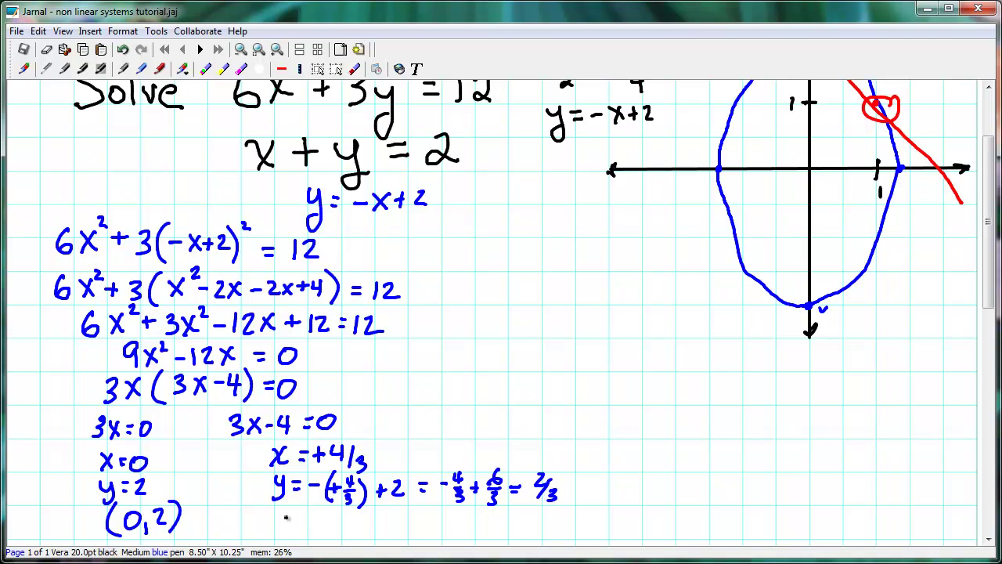
mouse_move(286, 506)
mouse_down()
mouse_move(282, 537)
mouse_move(307, 517)
mouse_move(313, 532)
mouse_up()
mouse_move(315, 523)
mouse_down()
mouse_move(317, 540)
mouse_move(331, 541)
mouse_move(358, 523)
mouse_move(362, 541)
mouse_up()
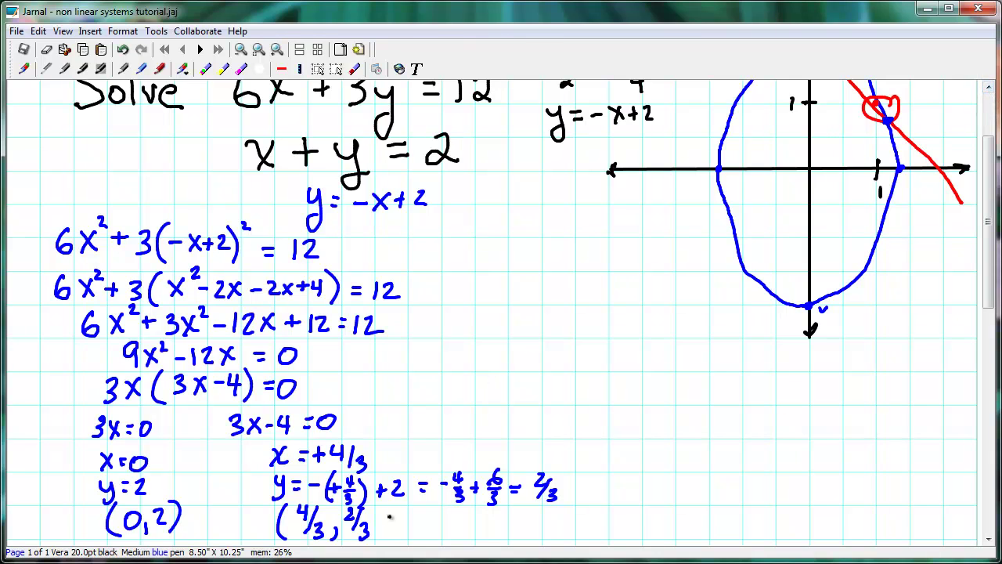
drag(378, 506, 378, 545)
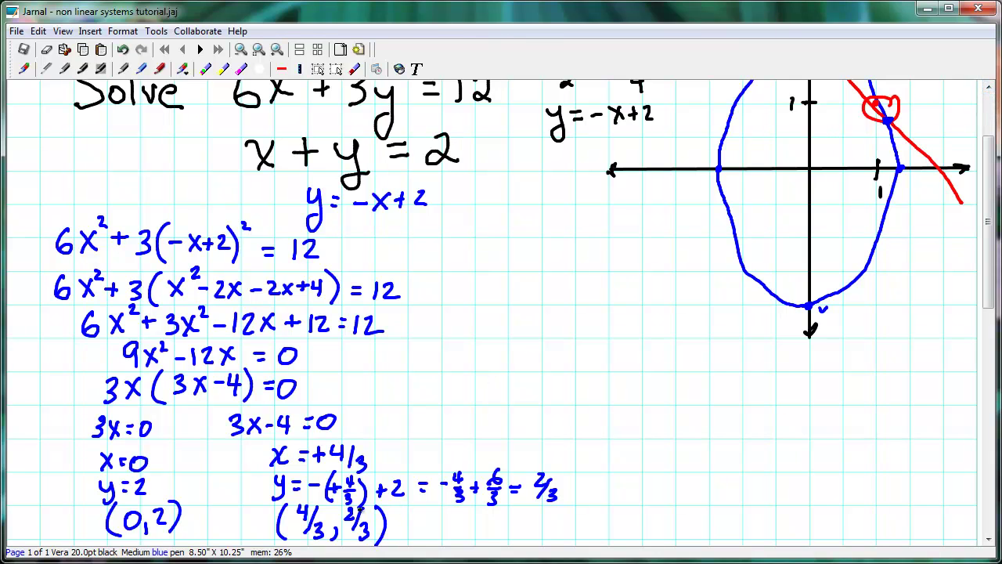